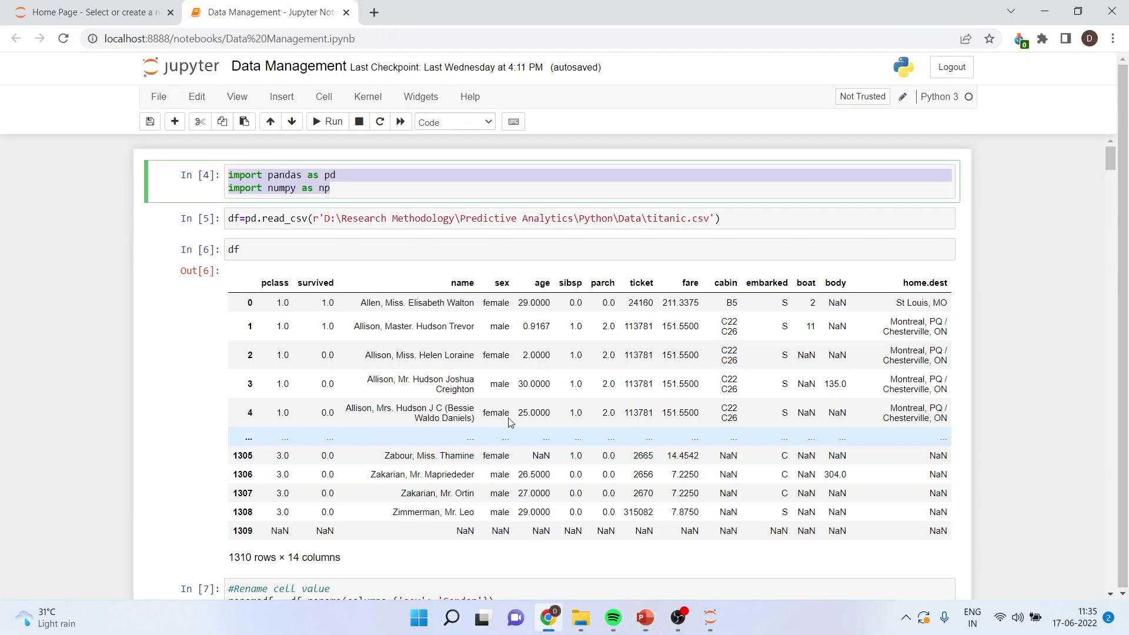
Re-run the titanic.csv load and df display cells to show the 1310-row, 14-column table
click(358, 194)
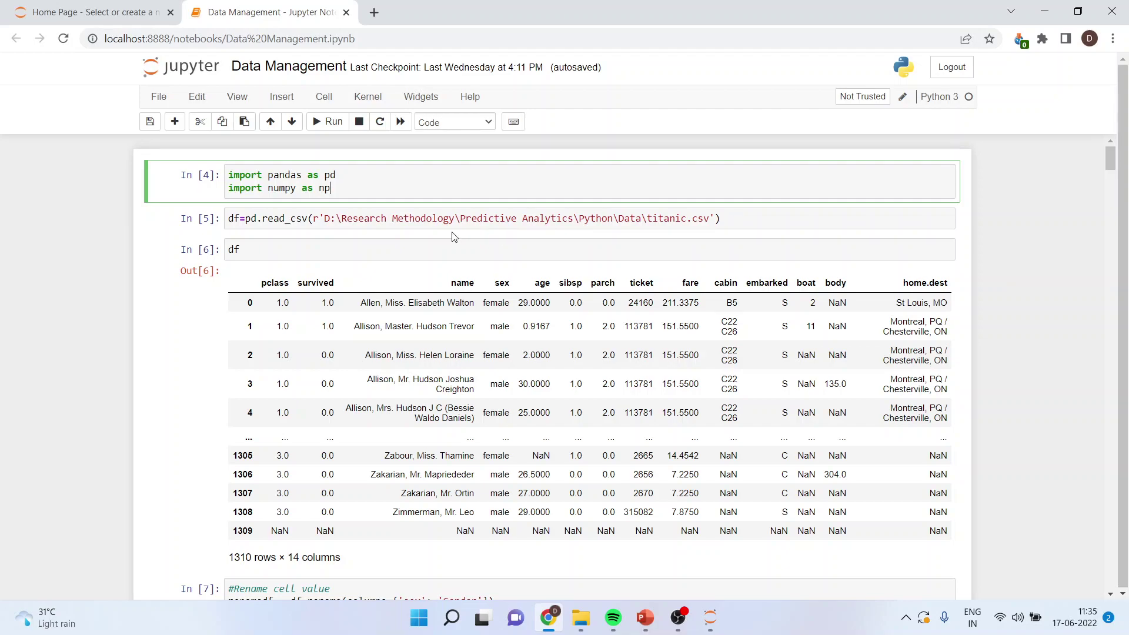
click(743, 218)
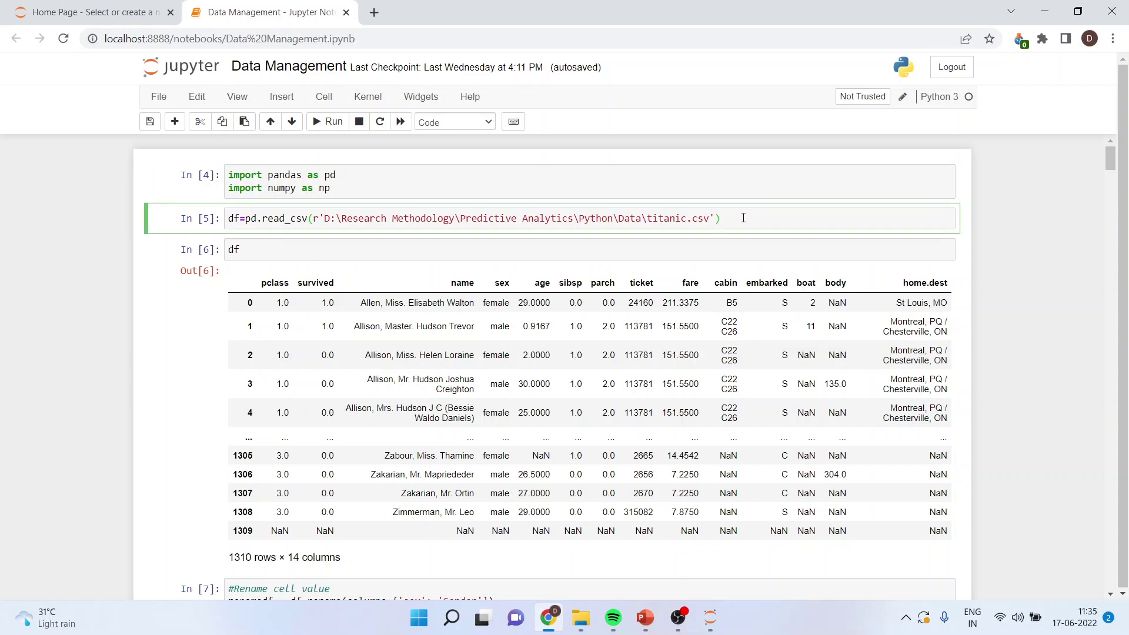
key(shift+Return)
key(shift+Return)
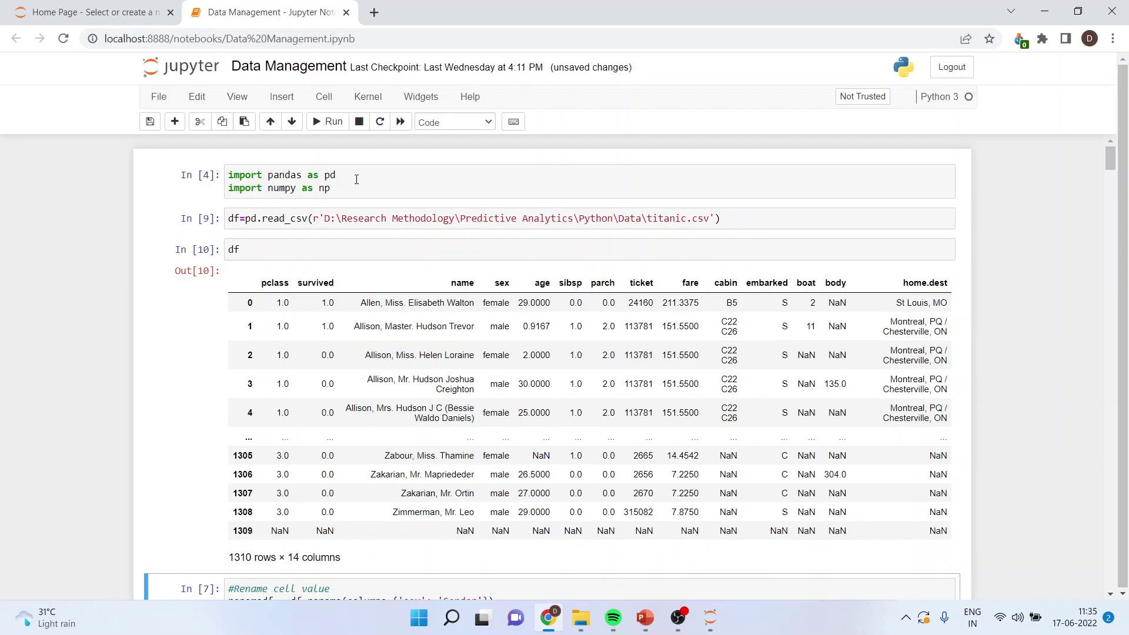
scroll(358, 265, down, 5)
scroll(357, 265, down, 5)
scroll(356, 266, down, 5)
scroll(361, 270, down, 3)
scroll(362, 268, down, 3)
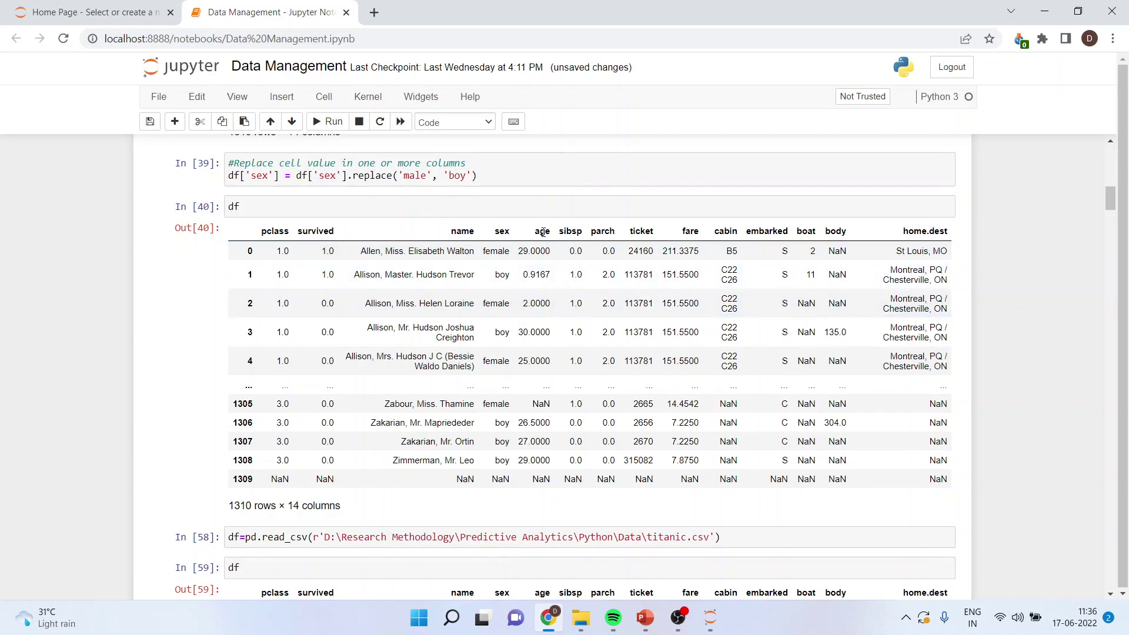
scroll(545, 232, up, 4)
scroll(538, 291, down, 2)
Run the cell replacing 'male' with 'boy' in the sex column and redisplay df
click(518, 314)
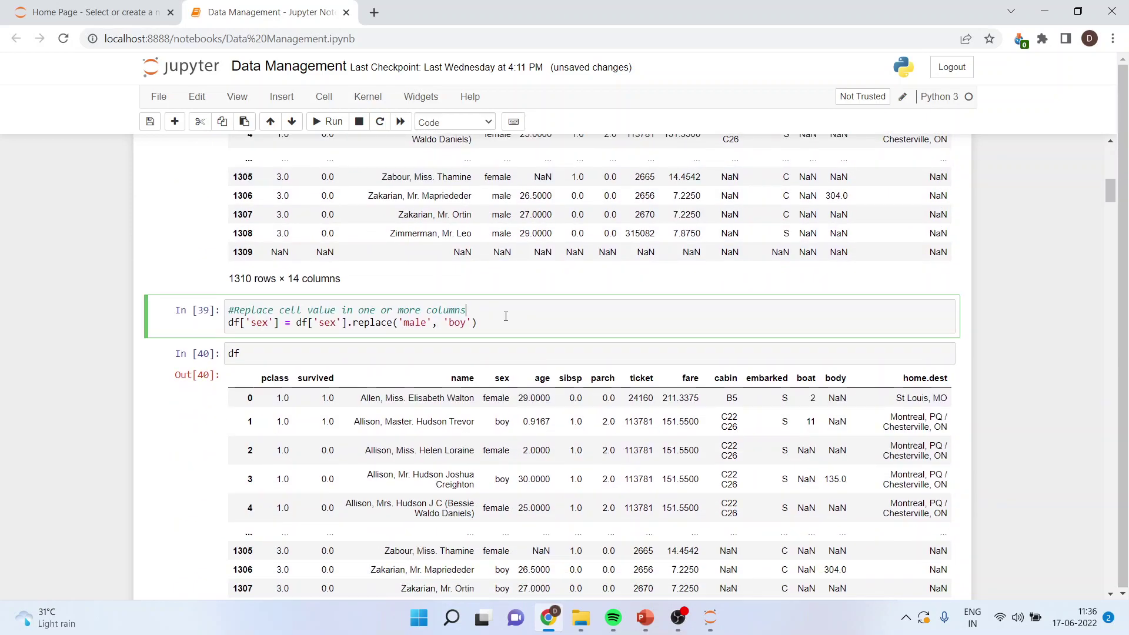
key(shift+Return)
key(shift+Return)
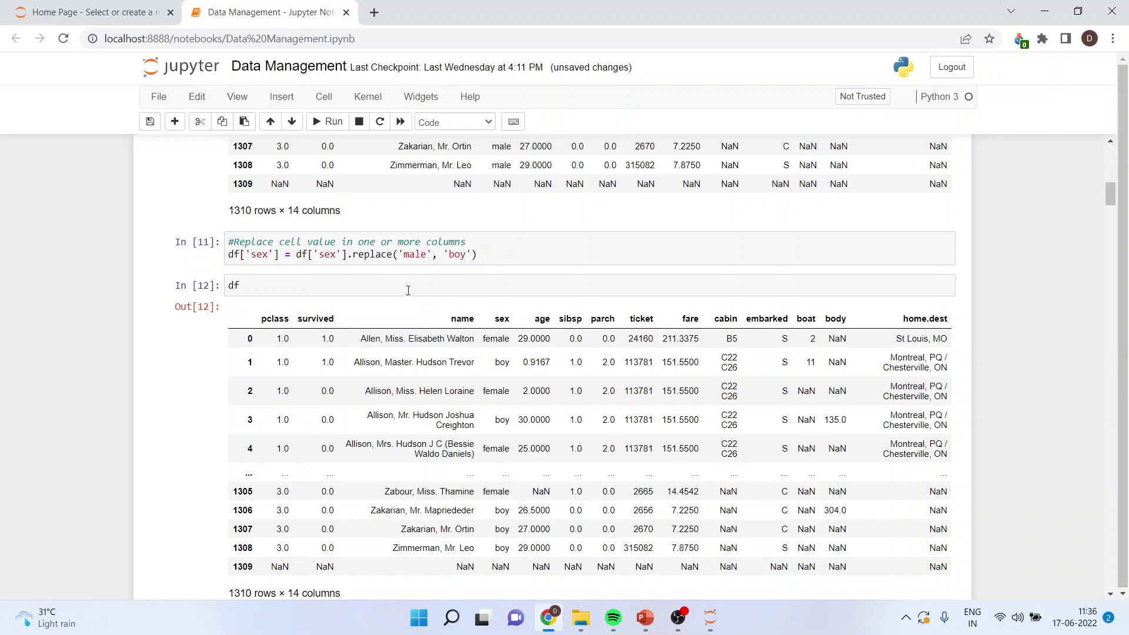
scroll(408, 296, down, 3)
scroll(408, 296, down, 4)
scroll(408, 296, down, 3)
scroll(407, 296, down, 5)
scroll(407, 296, down, 3)
Re-run the read_csv and df cells to restore the original table with 'male' values
click(734, 183)
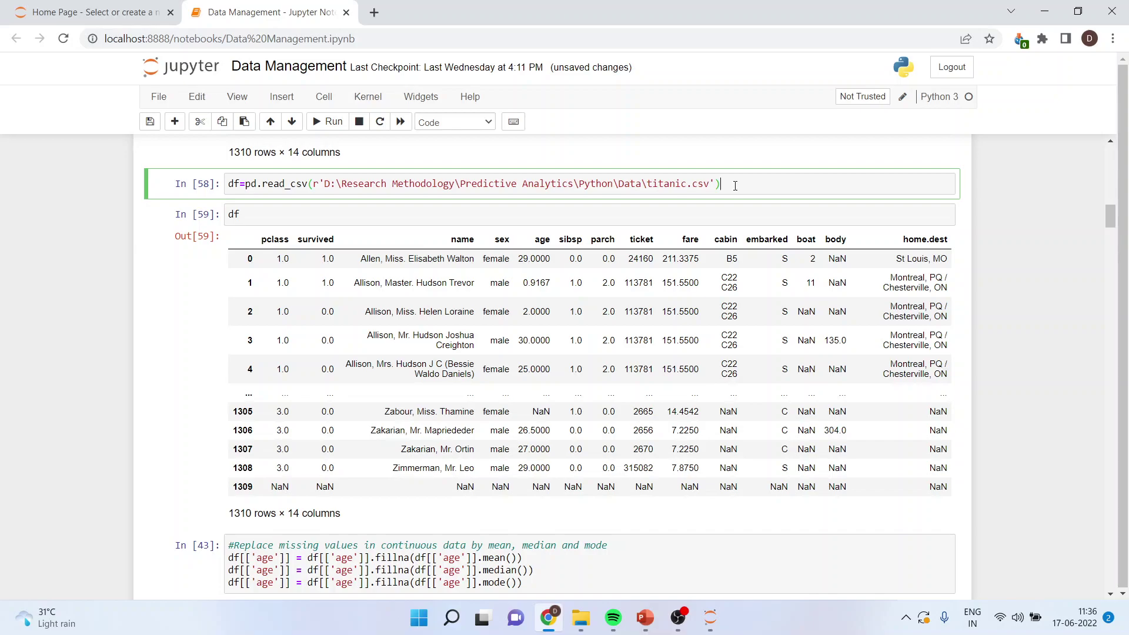
key(shift+Return)
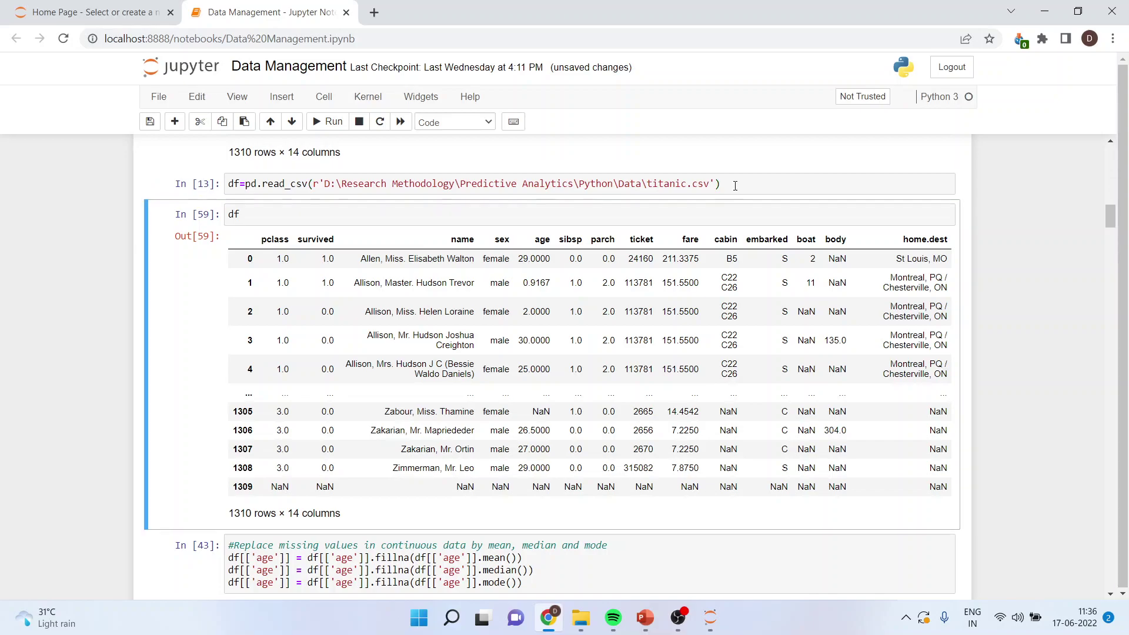
key(shift+Return)
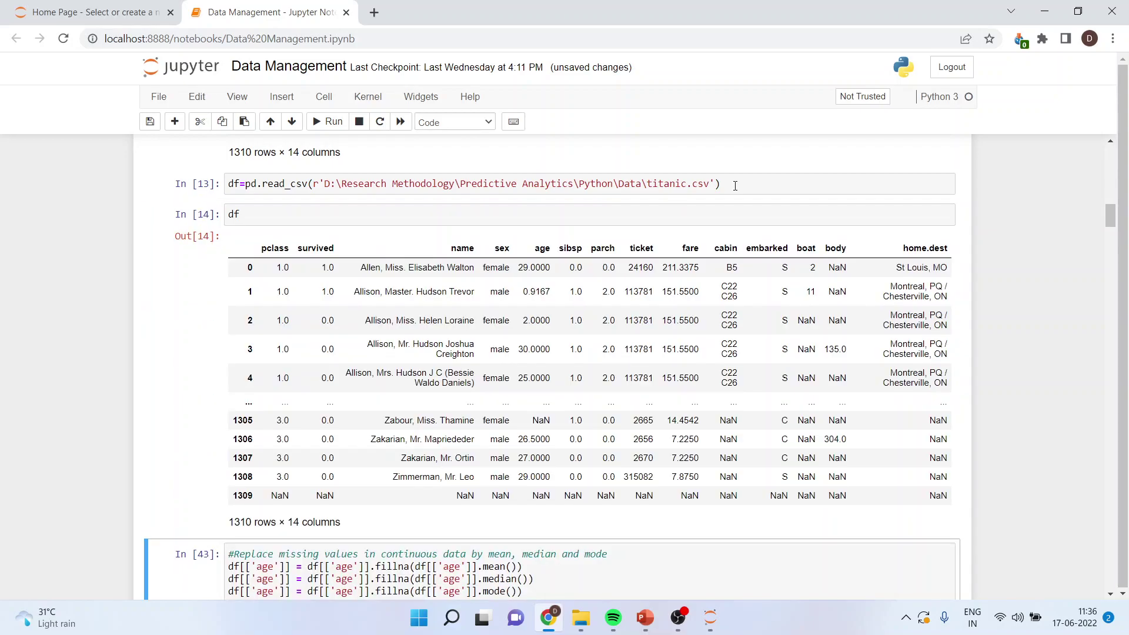
scroll(741, 198, down, 3)
scroll(741, 199, down, 3)
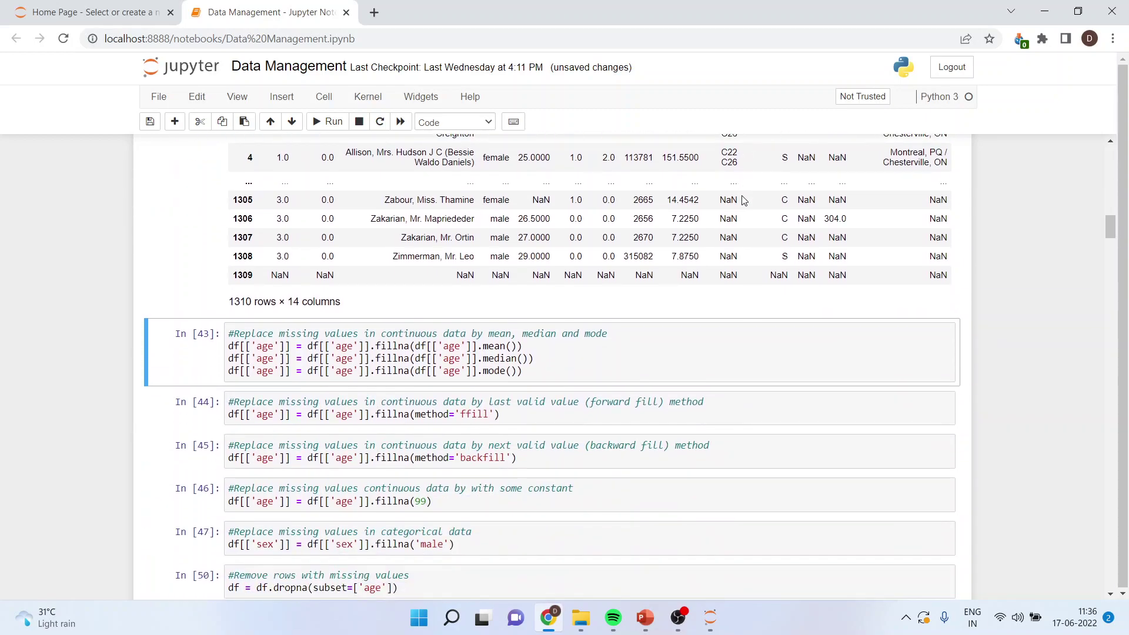
scroll(740, 198, down, 3)
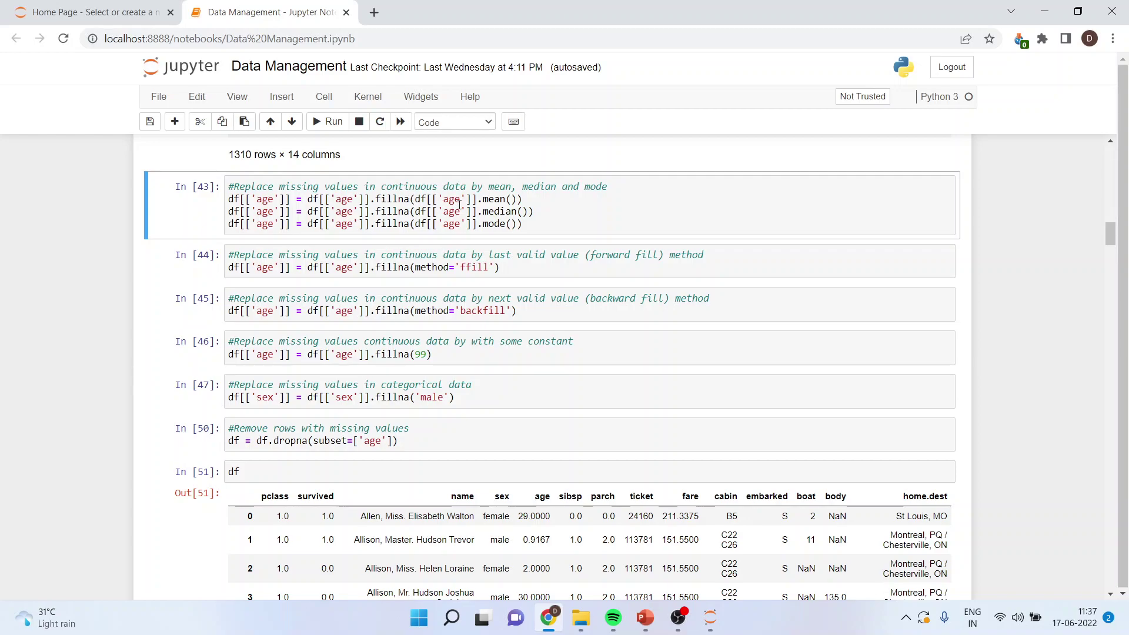
Execute the fillna cell that fills missing ages with the age mean, median and mode
click(523, 199)
click(541, 224)
click(560, 211)
key(shift+Return)
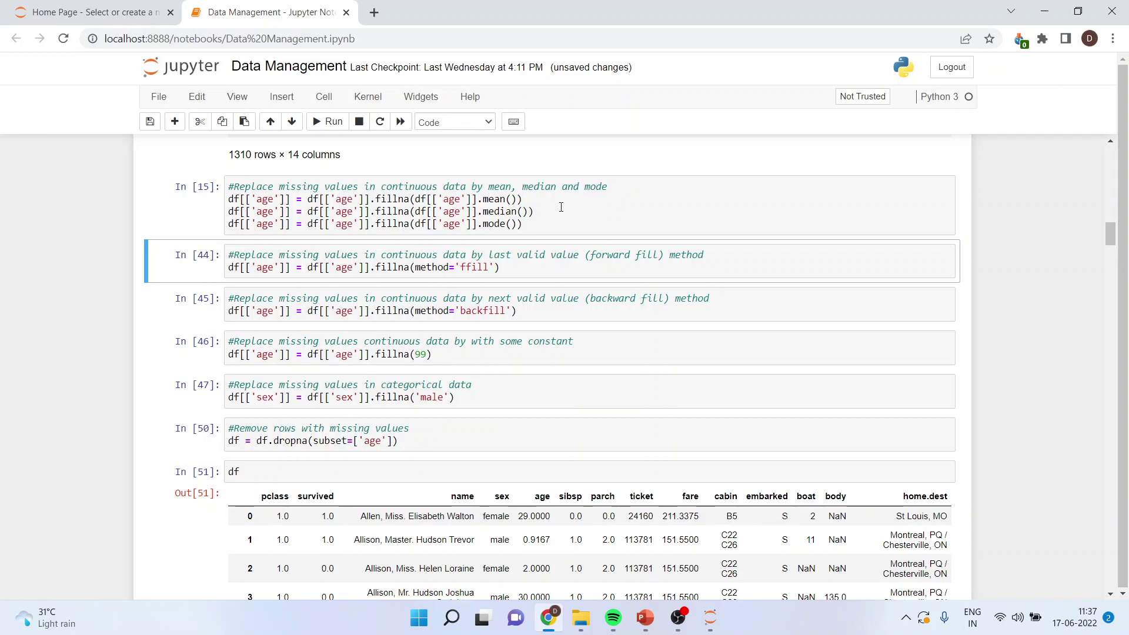
scroll(560, 206, up, 5)
scroll(580, 231, up, 1)
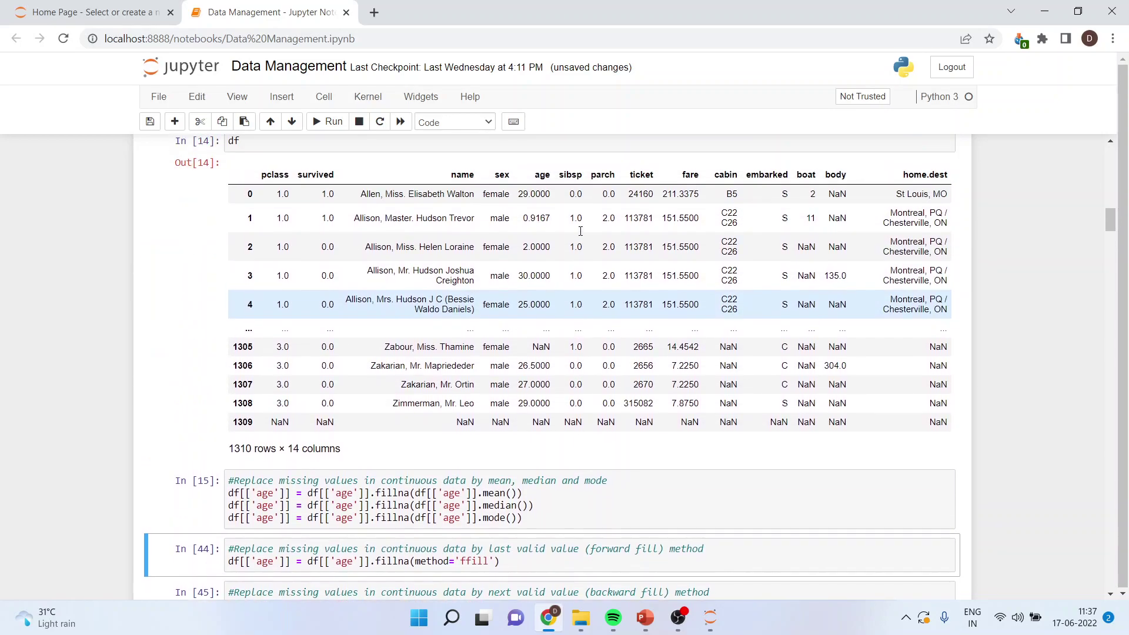
double_click(533, 304)
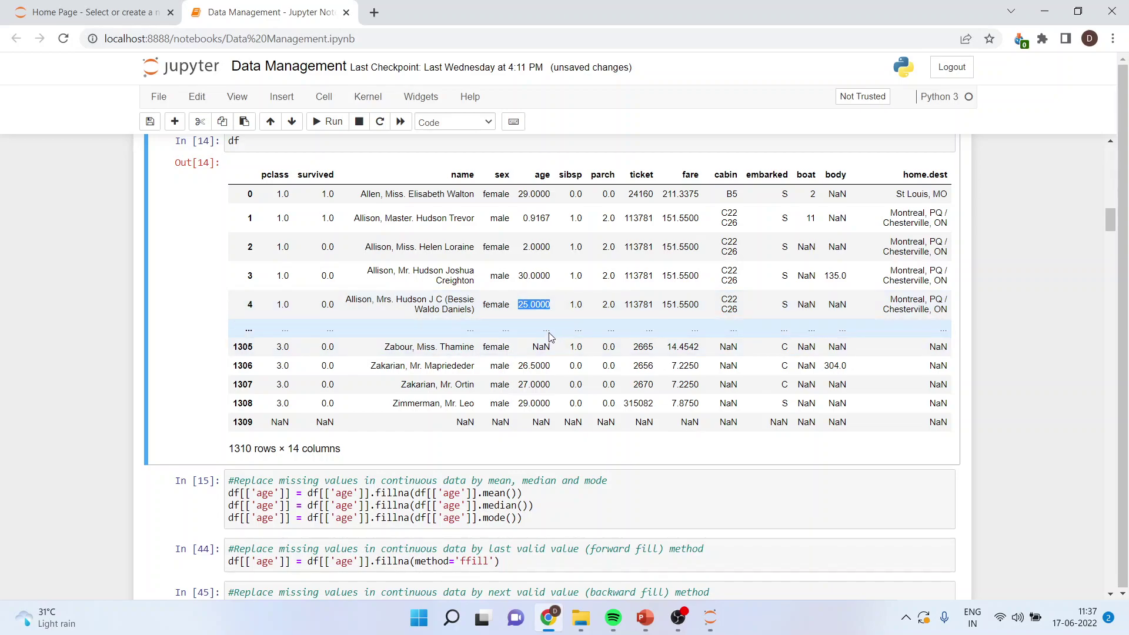
click(546, 331)
double_click(545, 331)
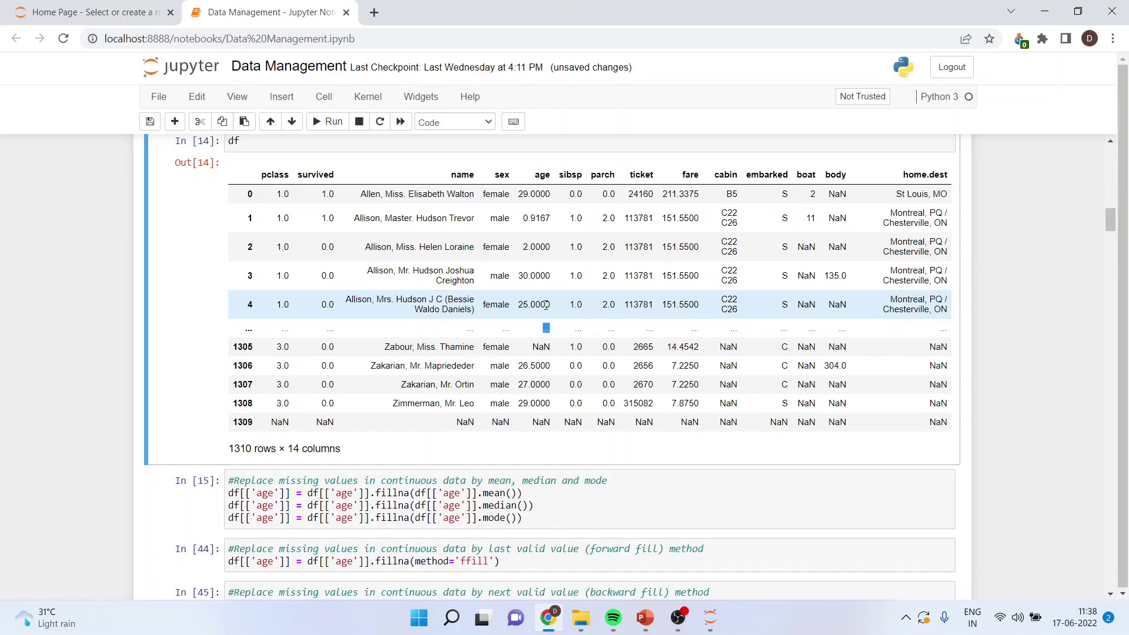
scroll(592, 377, down, 1)
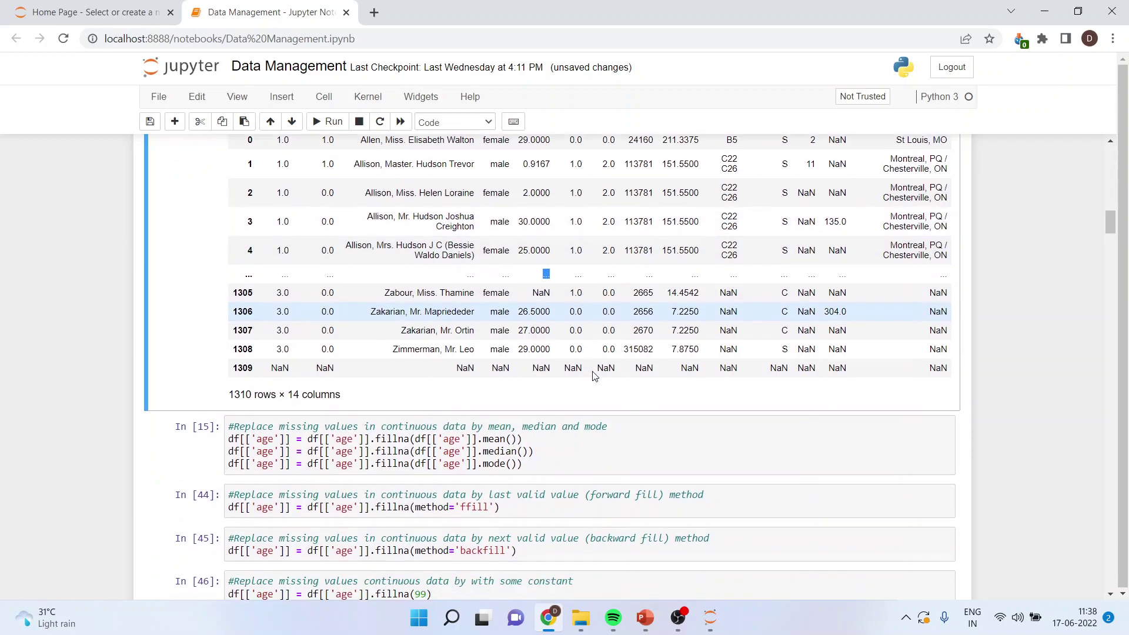
scroll(592, 376, down, 2)
scroll(547, 354, down, 1)
scroll(529, 344, down, 1)
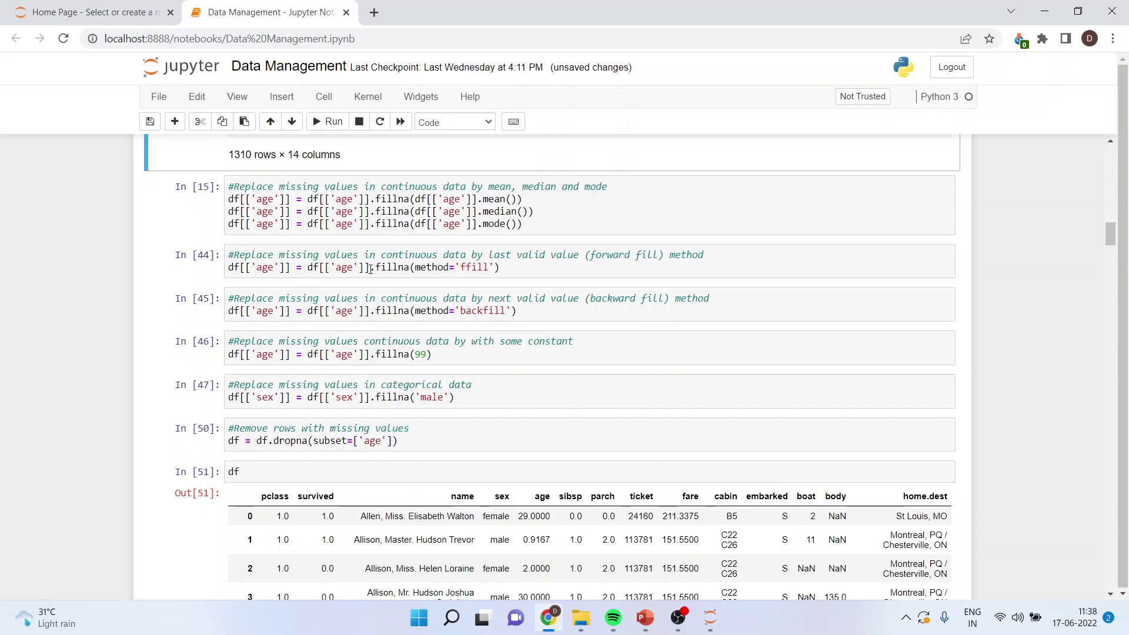
Run the ffill and backfill age cells so they execute as In[16] and In[17]
click(542, 268)
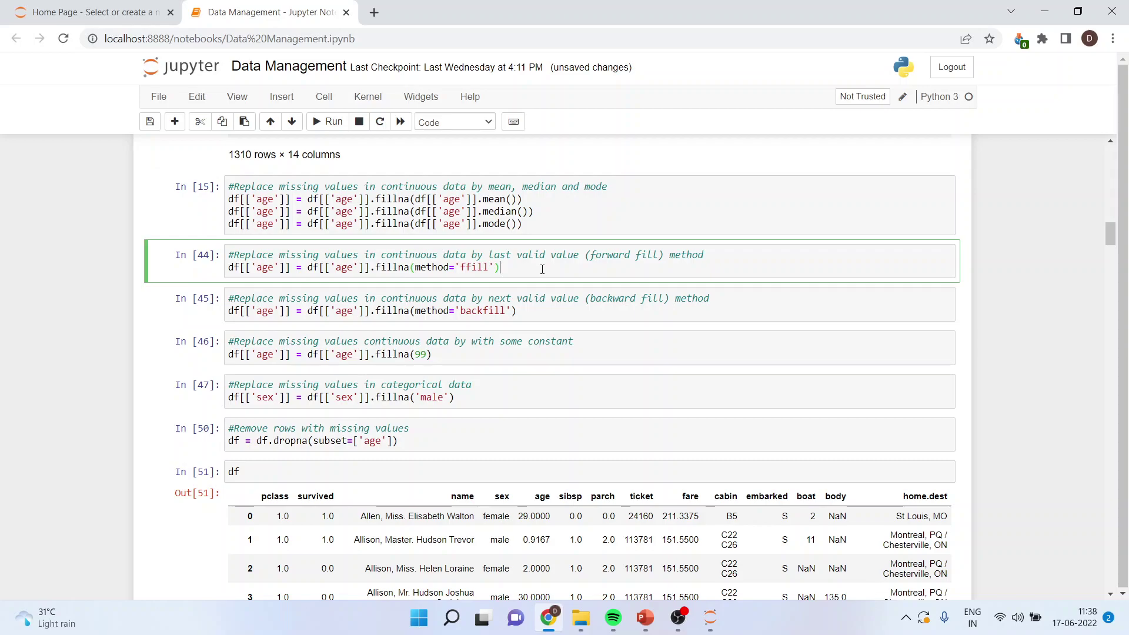
click(537, 314)
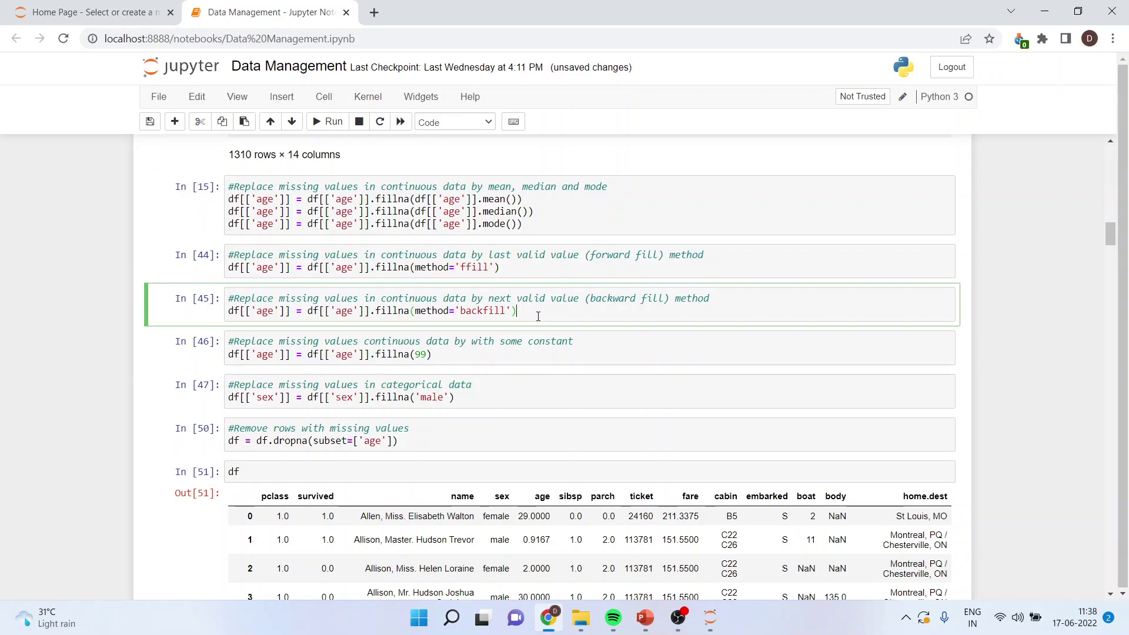
click(533, 268)
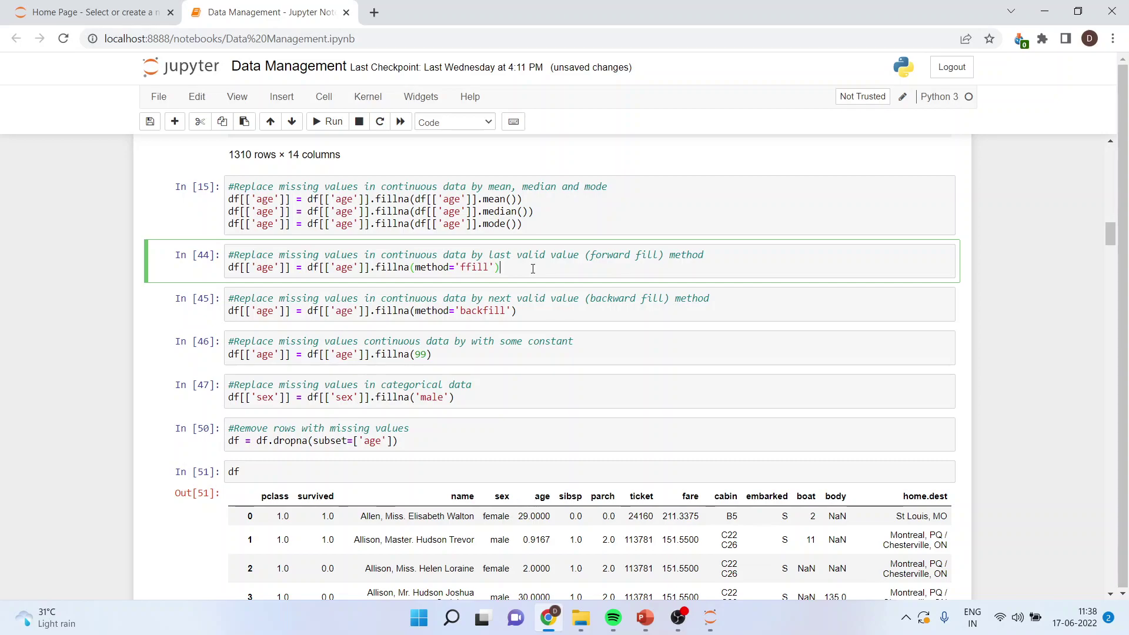
key(shift+Return)
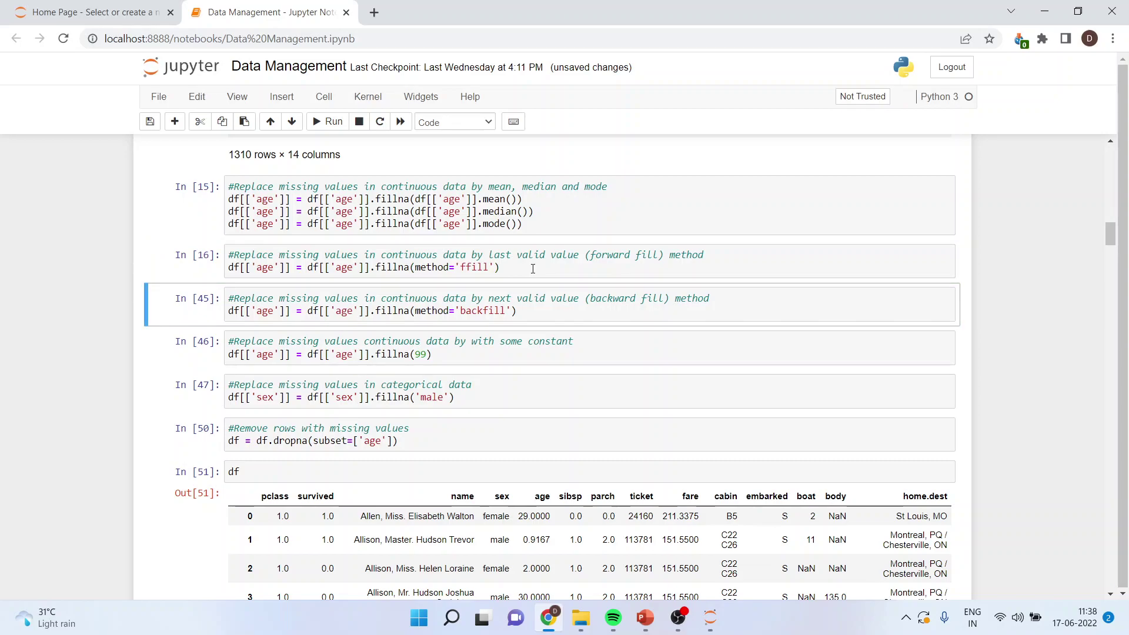
key(shift+Return)
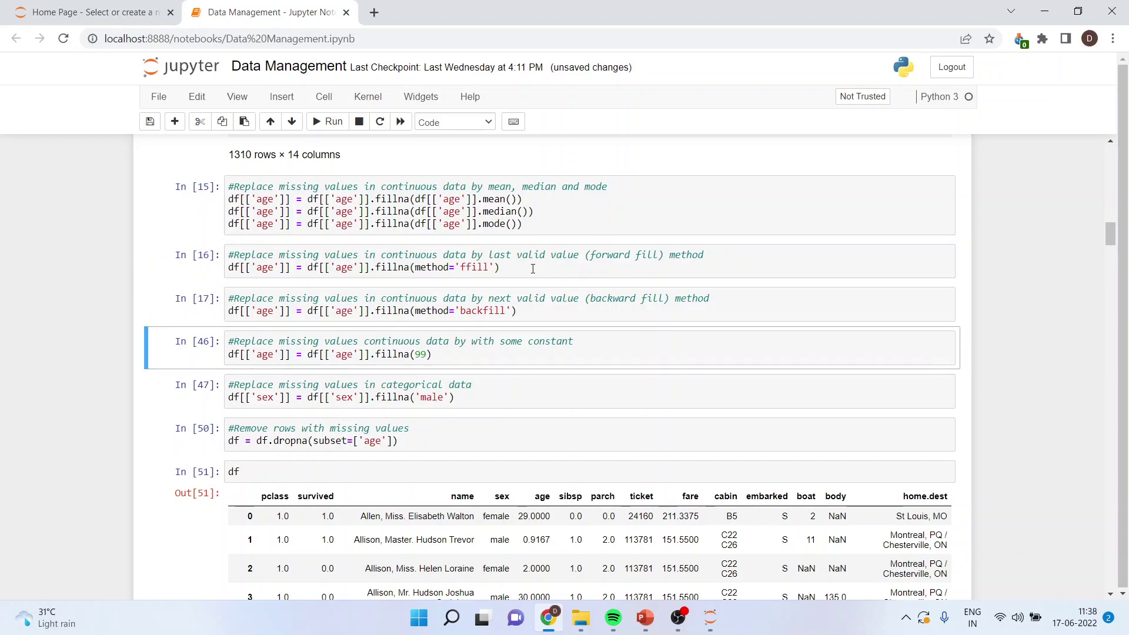
click(494, 354)
Run the fillna(99) age cell, save the notebook, and run the sex fill with 'male'
key(shift+Return)
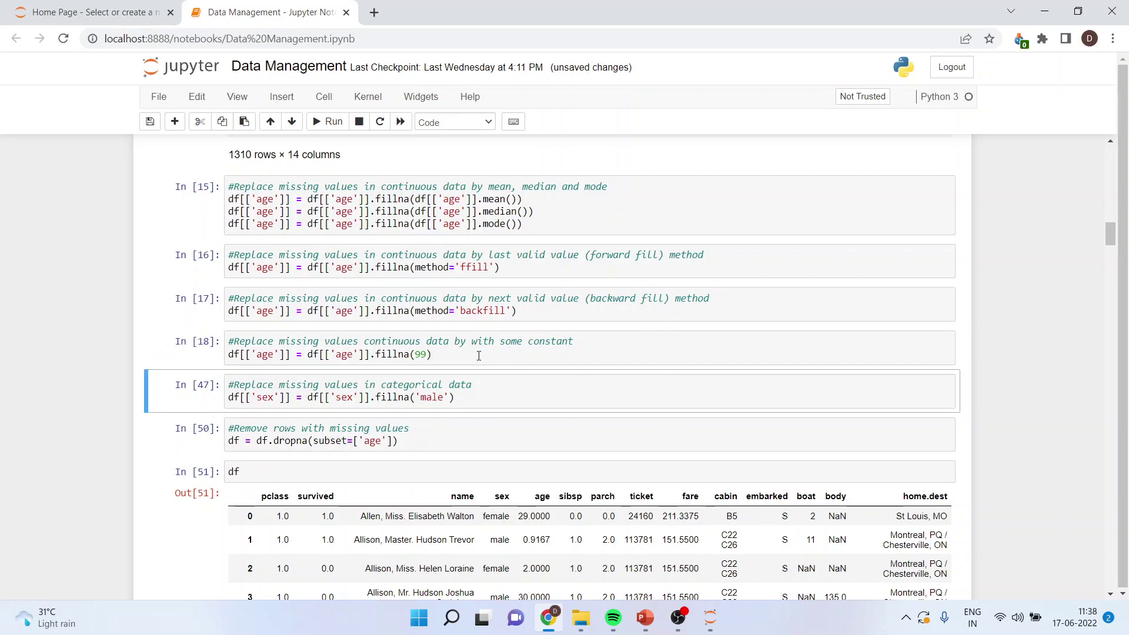
scroll(478, 355, down, 3)
scroll(478, 357, up, 5)
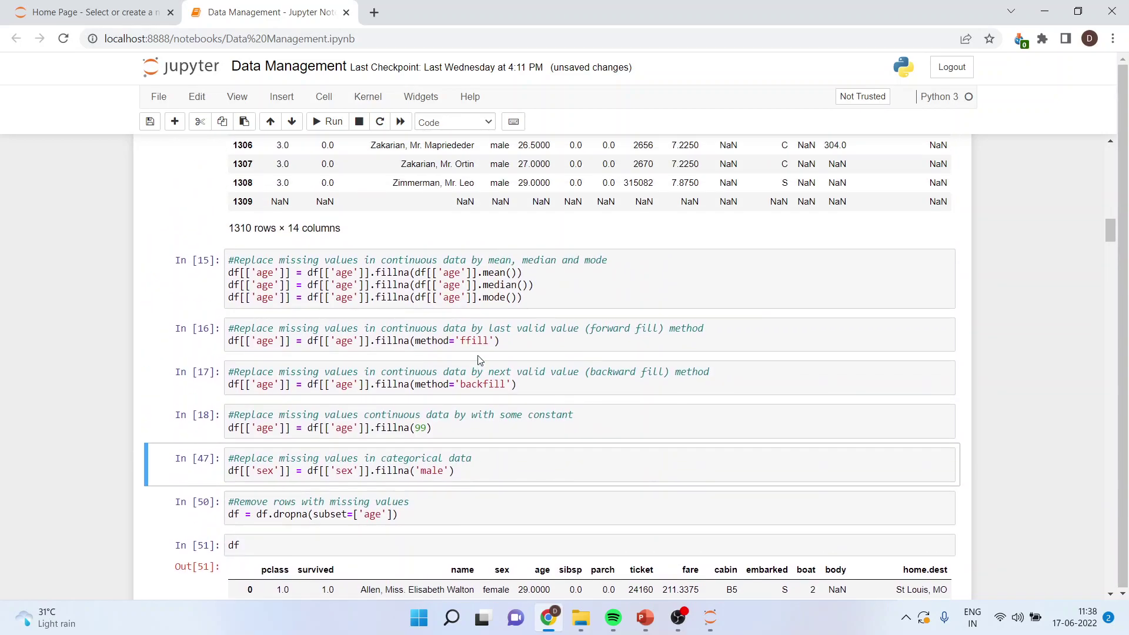
scroll(480, 360, up, 3)
scroll(479, 360, up, 2)
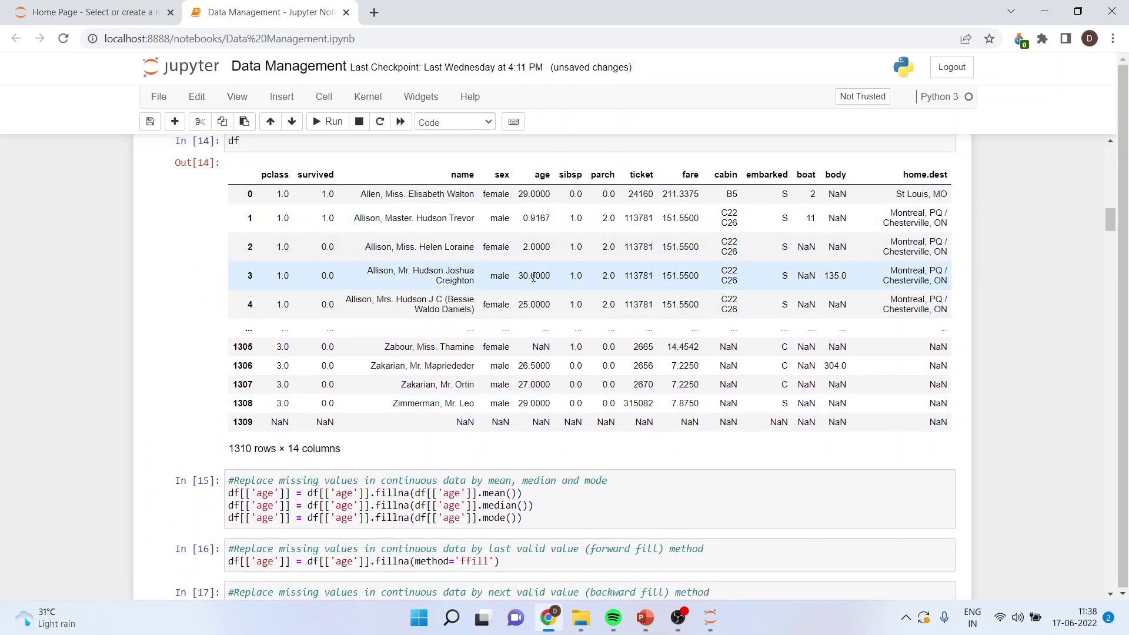
scroll(533, 278, down, 1)
scroll(511, 336, down, 8)
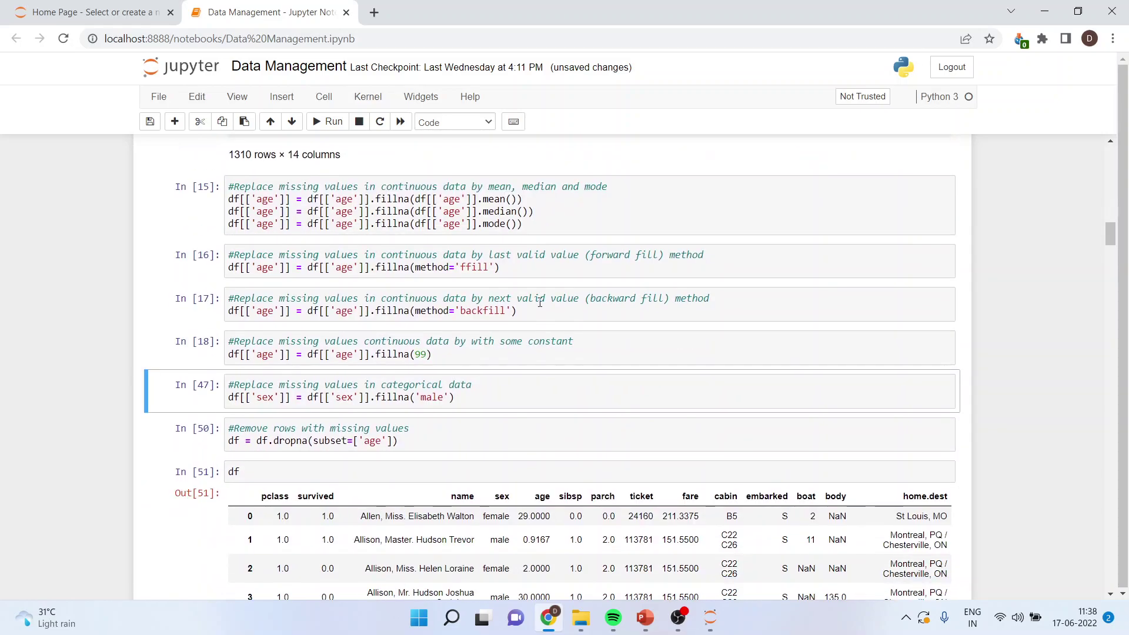
click(494, 394)
key(ctrl+s)
key(shift+Return)
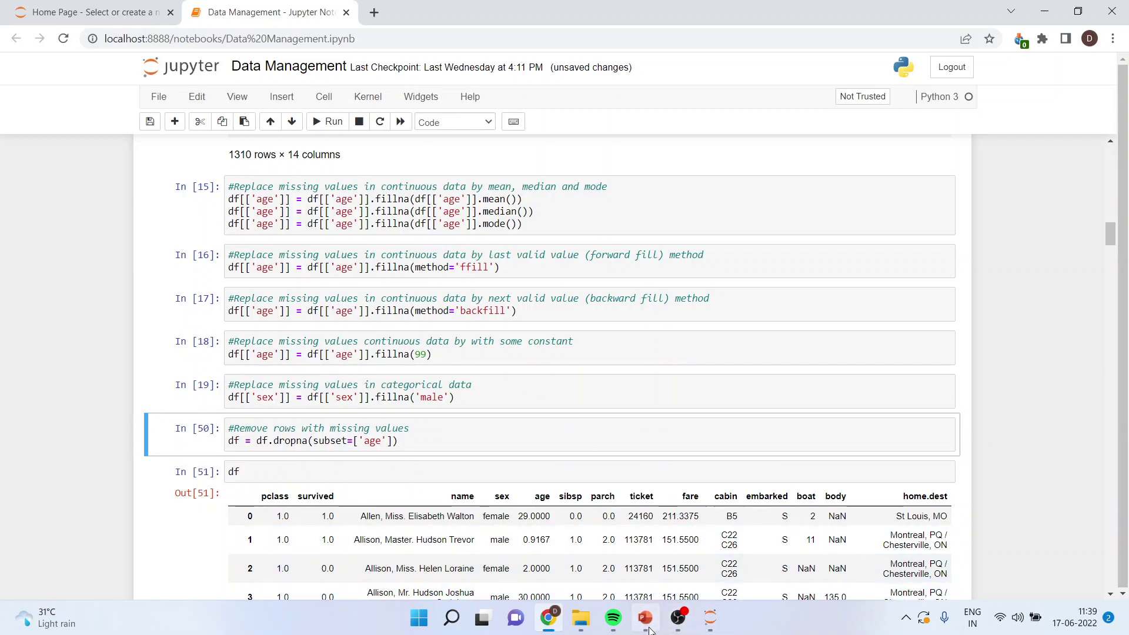
Switch to PowerPoint and show slide 2, the 'Thank You' closing slide
click(645, 618)
click(90, 256)
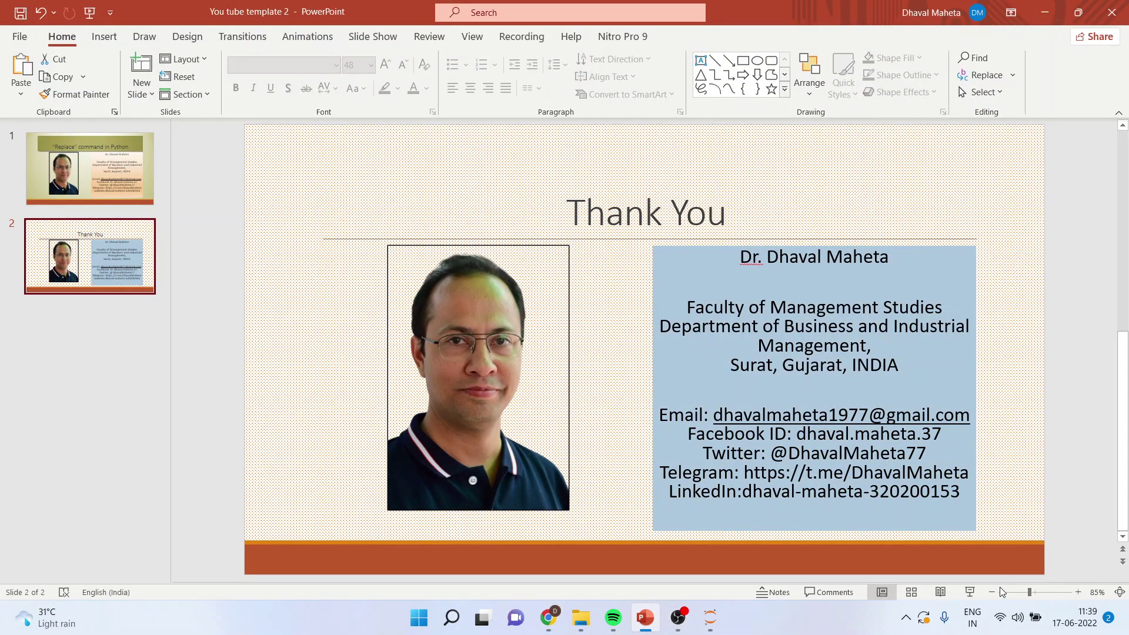